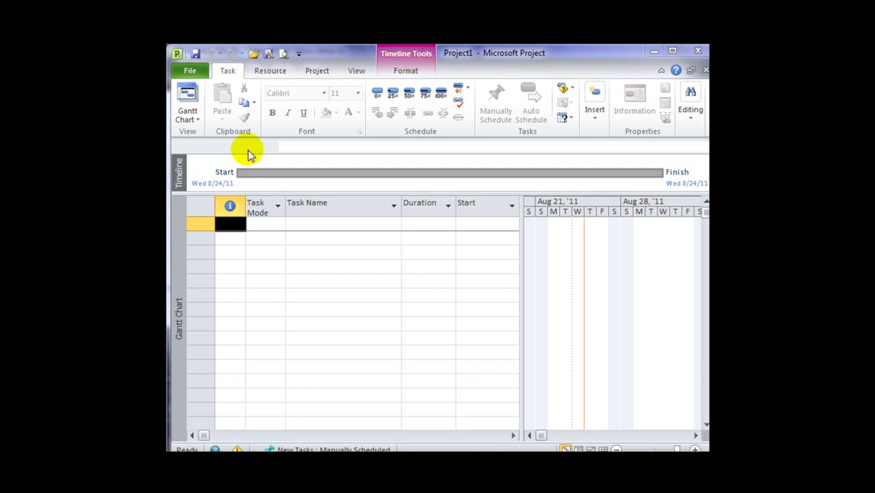
# Open Abaco Rollout from the full list of projects retrieved from Project Server
pyautogui.click(191, 73)
pyautogui.click(193, 150)
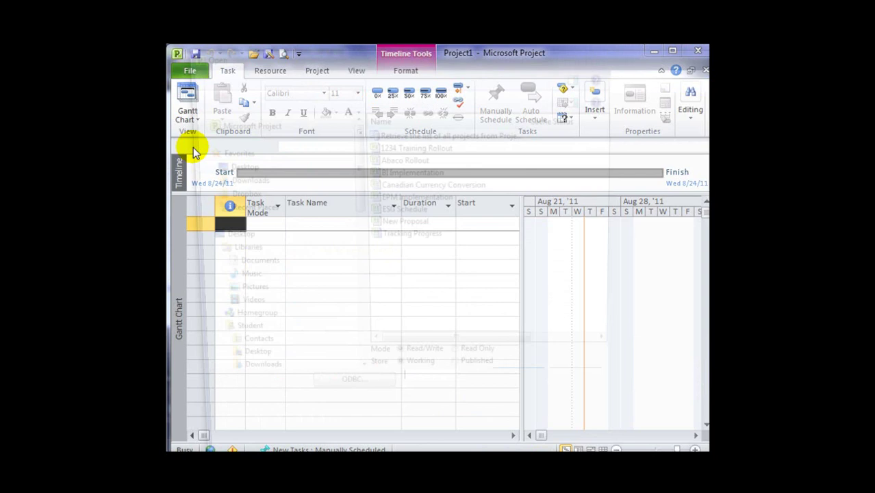
pyautogui.doubleClick(420, 133)
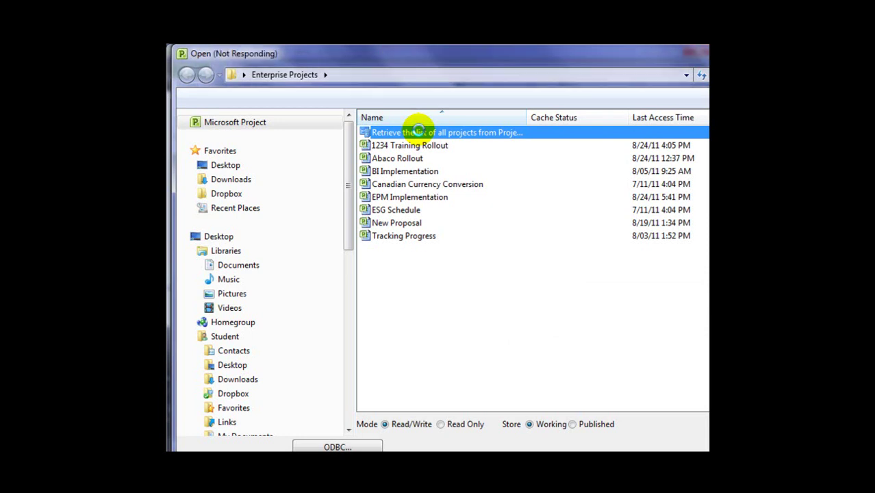
pyautogui.doubleClick(384, 175)
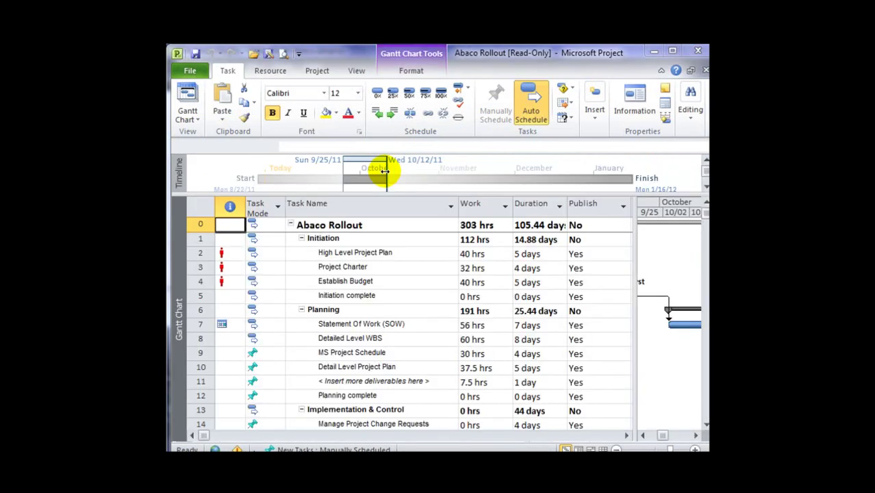
pyautogui.click(475, 205)
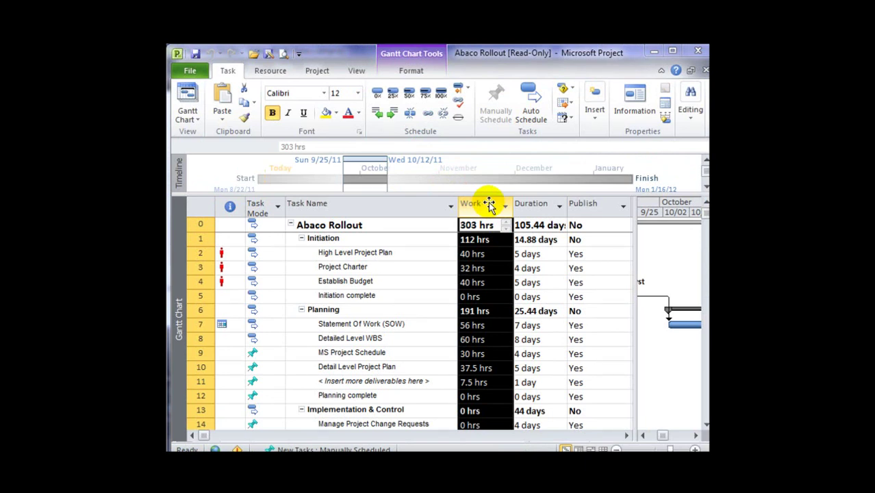
pyautogui.click(593, 204)
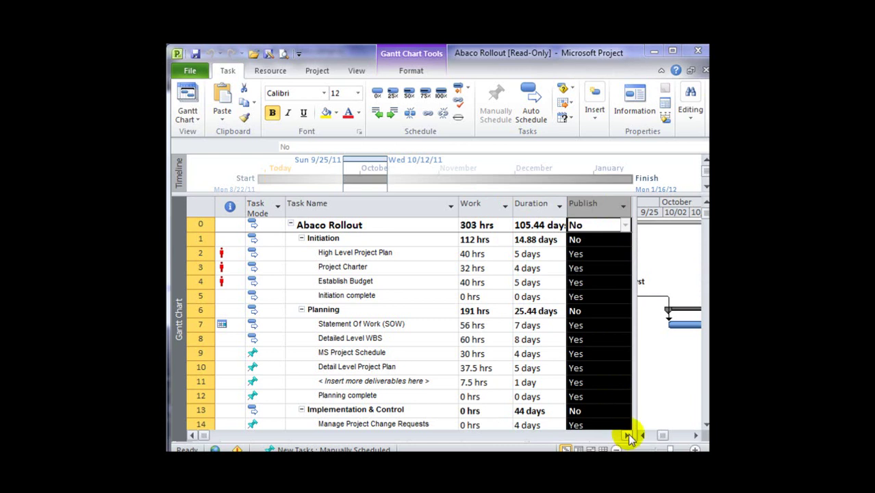
pyautogui.click(628, 435)
pyautogui.click(628, 435)
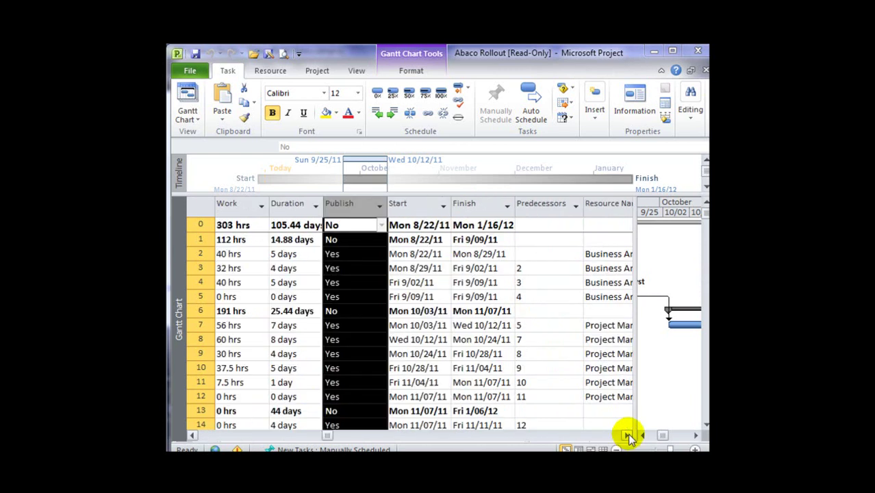
pyautogui.click(628, 436)
pyautogui.click(628, 435)
pyautogui.click(628, 436)
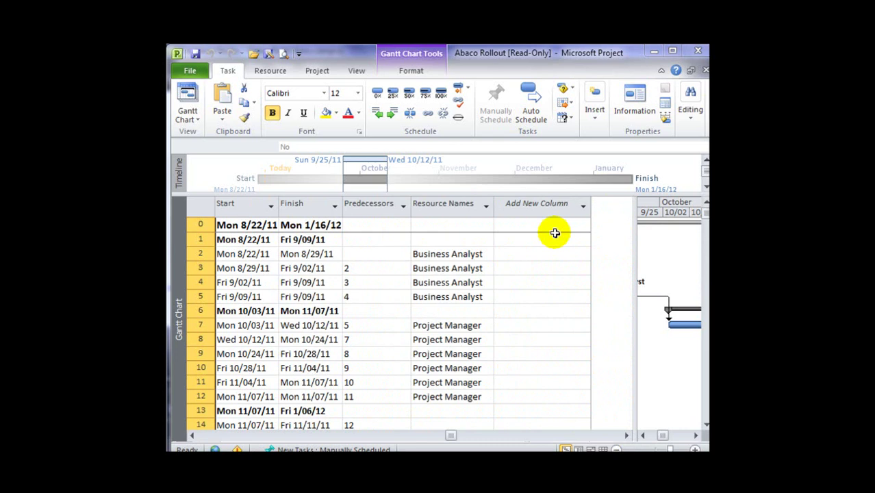
pyautogui.click(582, 209)
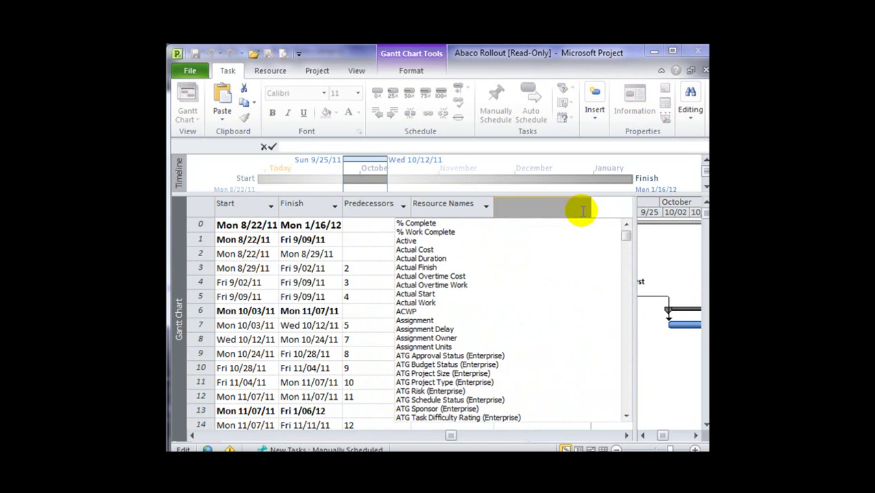
pyautogui.press('Escape')
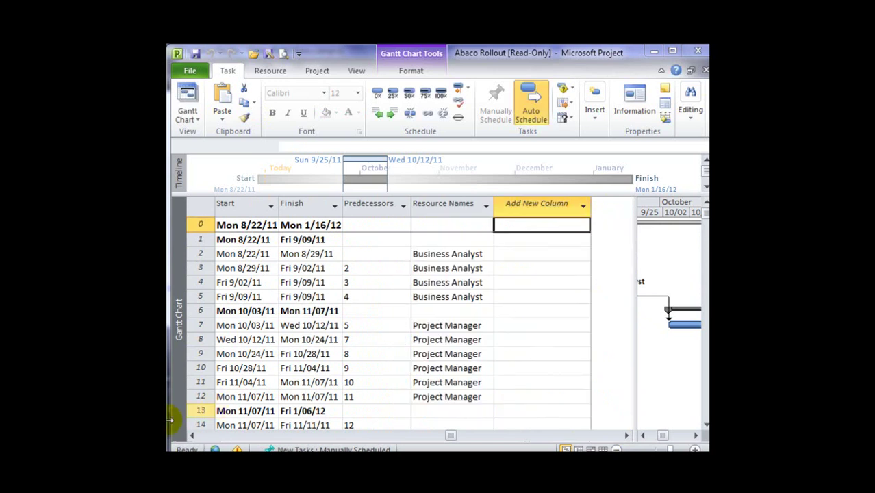
# Narrow the task table to the Task Name column so the Gantt chart gets more room
pyautogui.click(193, 436)
pyautogui.click(192, 436)
pyautogui.click(193, 436)
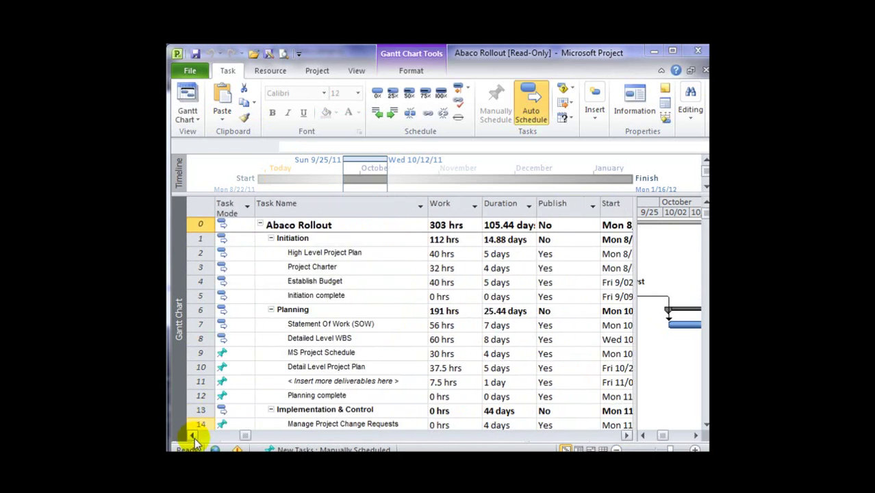
pyautogui.click(193, 436)
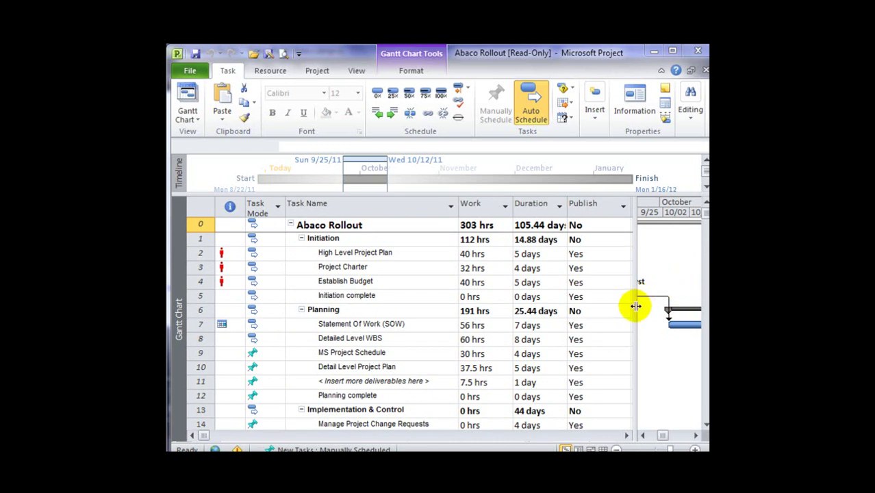
pyautogui.moveTo(634, 305); pyautogui.dragTo(454, 308)
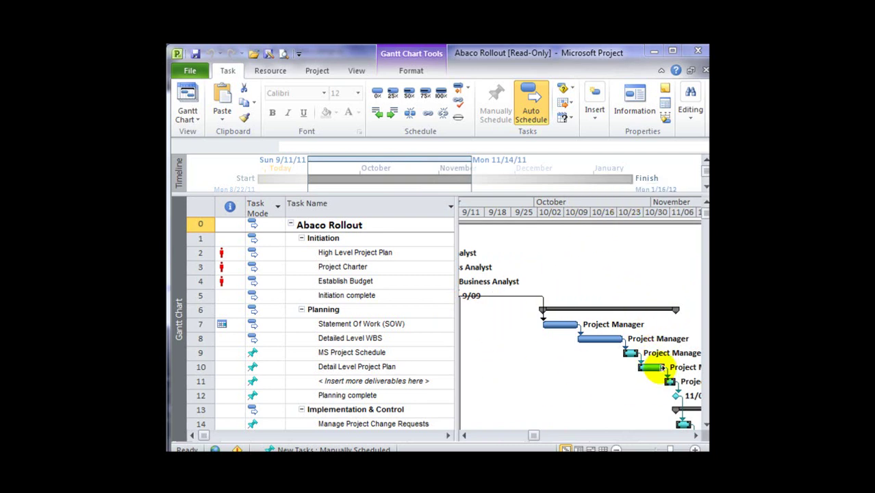
# In the Gantt chart Layout settings, choose not to draw links between bars
pyautogui.click(411, 71)
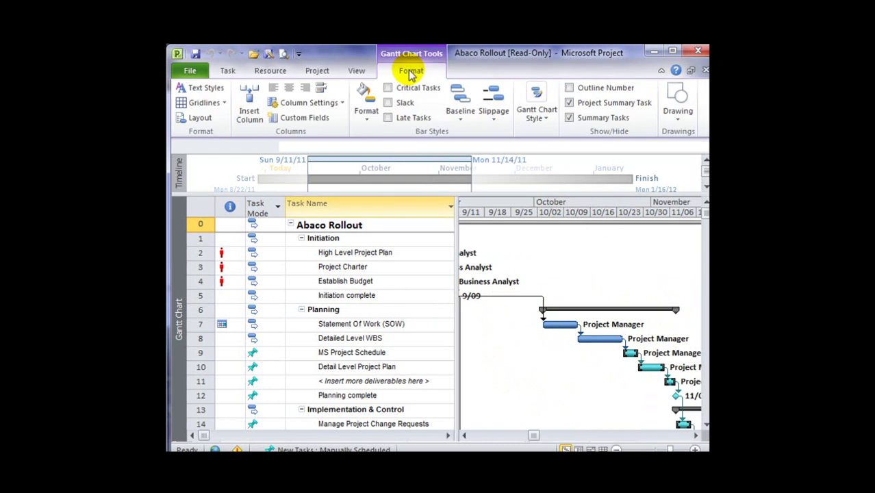
pyautogui.click(196, 120)
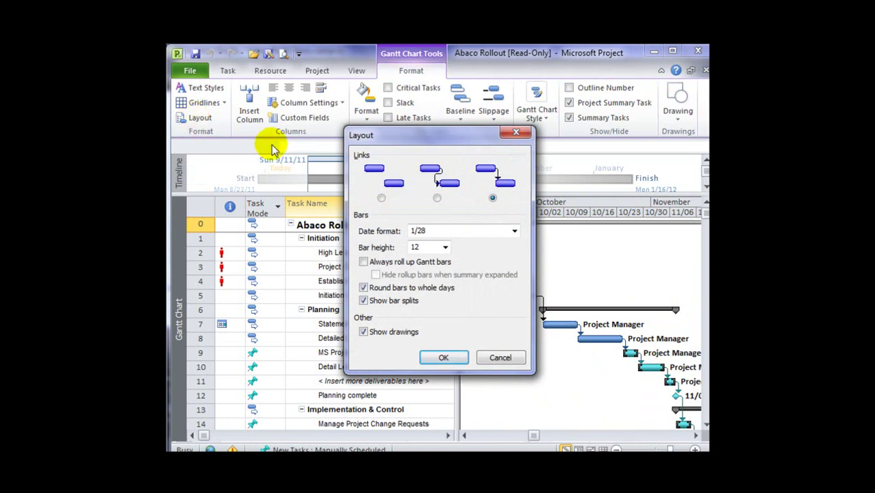
pyautogui.click(382, 199)
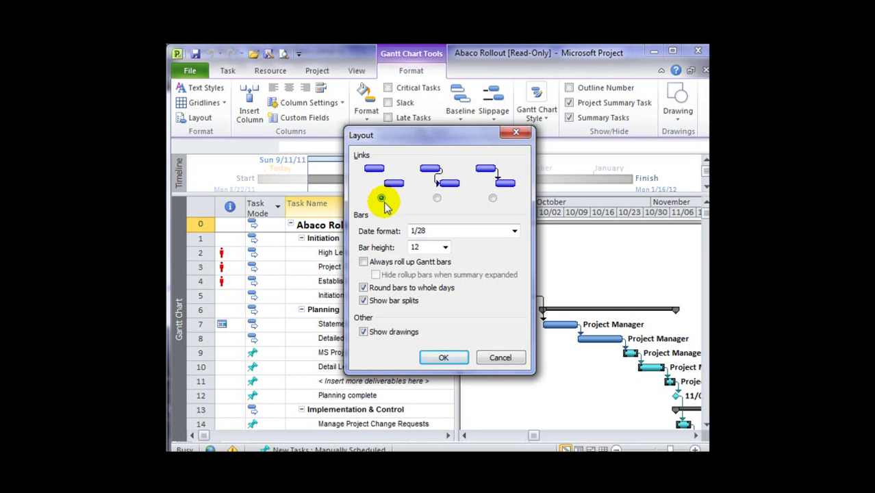
pyautogui.click(443, 358)
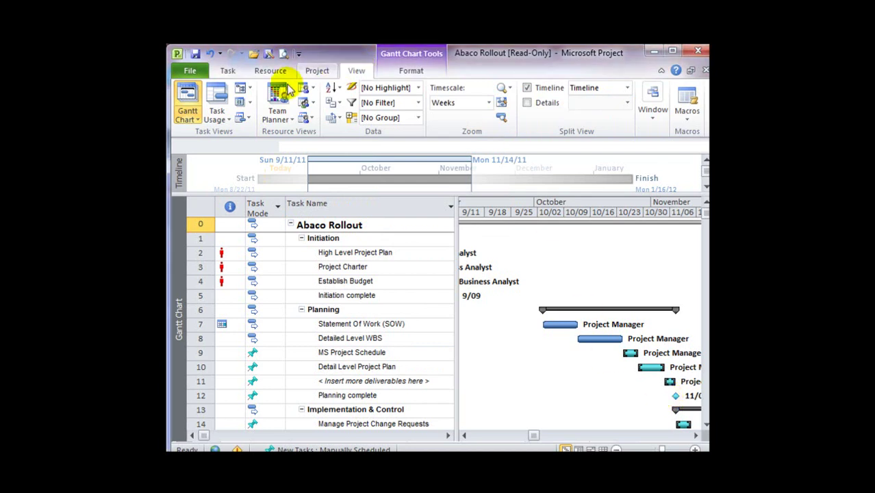
# Save the current Gantt Chart layout as a new view called 'My Custom View'
pyautogui.click(198, 121)
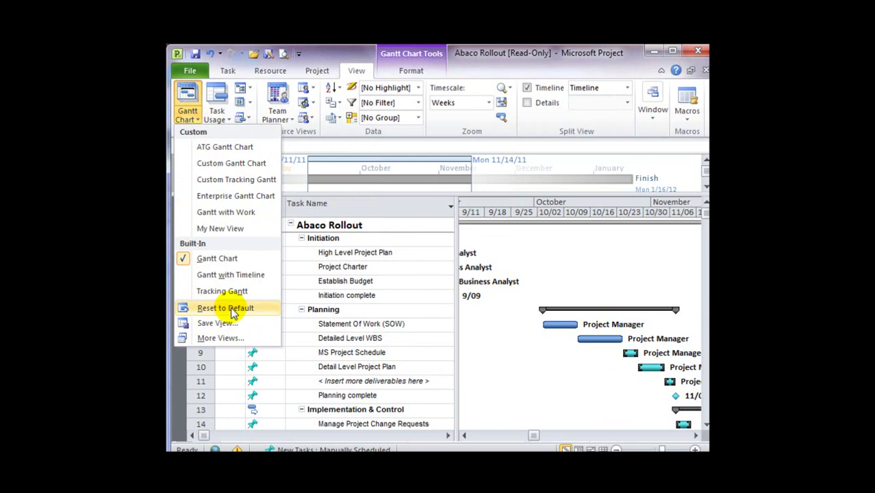
pyautogui.click(210, 326)
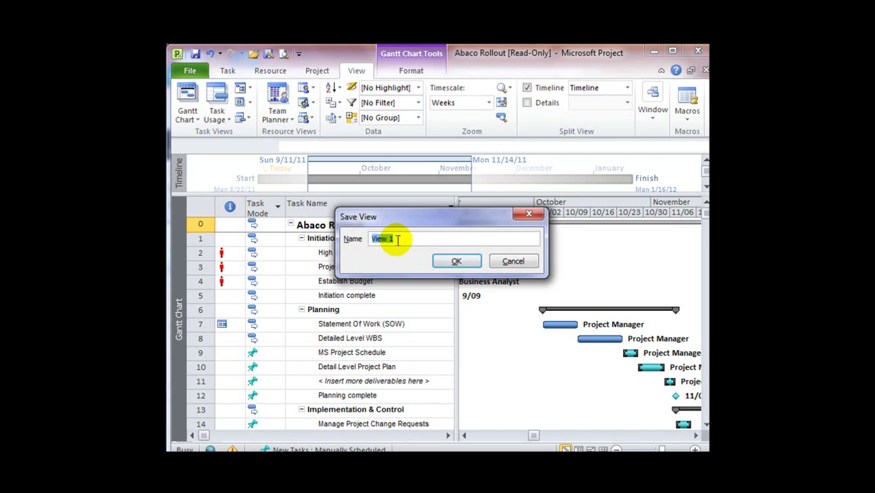
pyautogui.write('M')
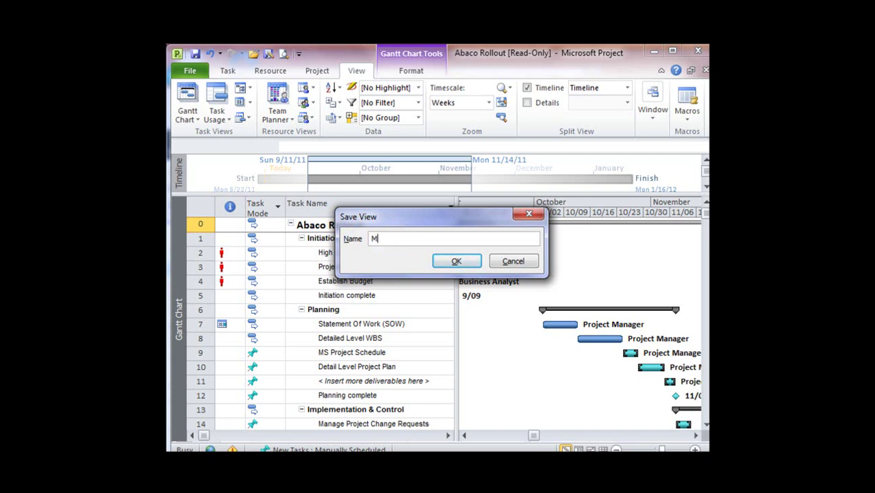
pyautogui.write('y Custom View')
pyautogui.click(456, 261)
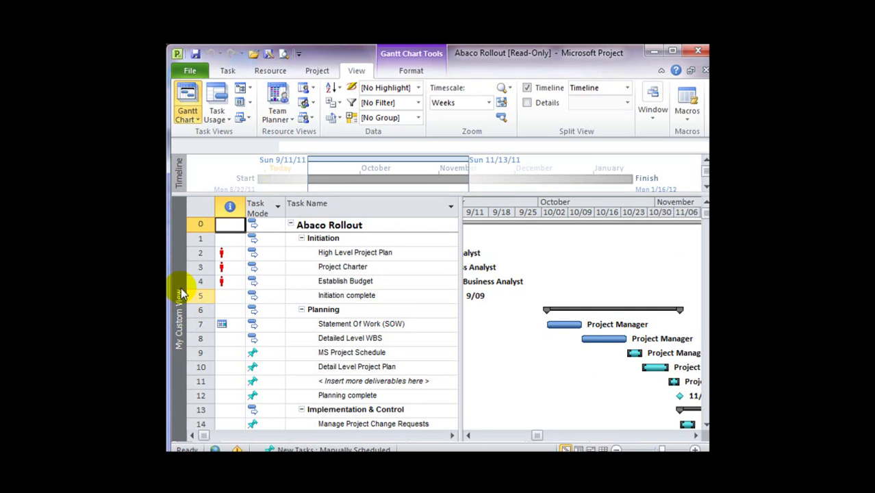
# Widen the table to show Work, Duration and Publish columns, keeping the current table
pyautogui.moveTo(459, 321); pyautogui.dragTo(616, 303)
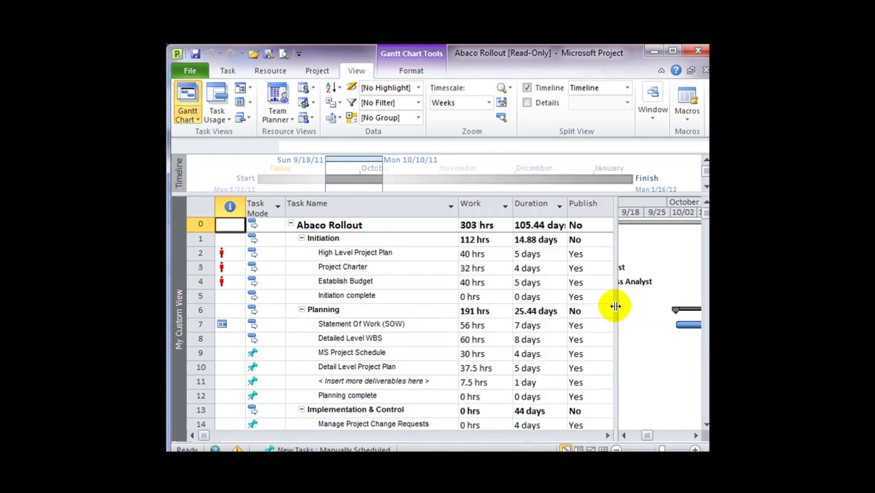
pyautogui.click(338, 122)
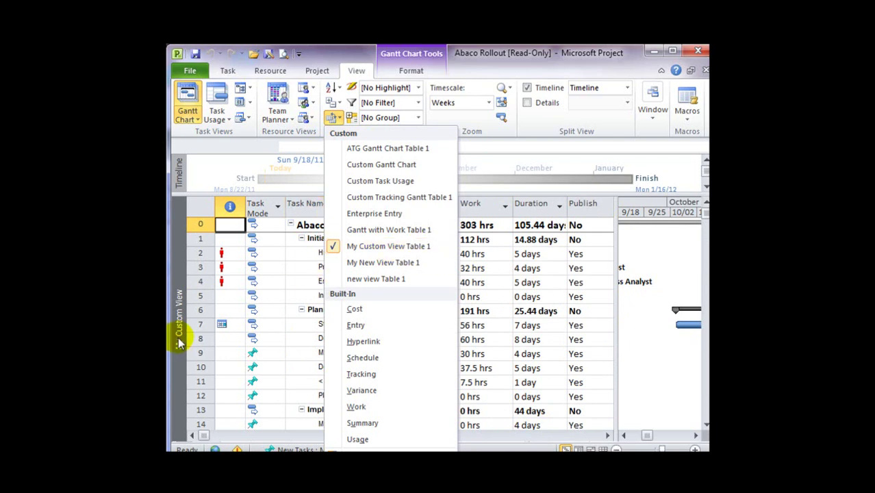
pyautogui.click(177, 366)
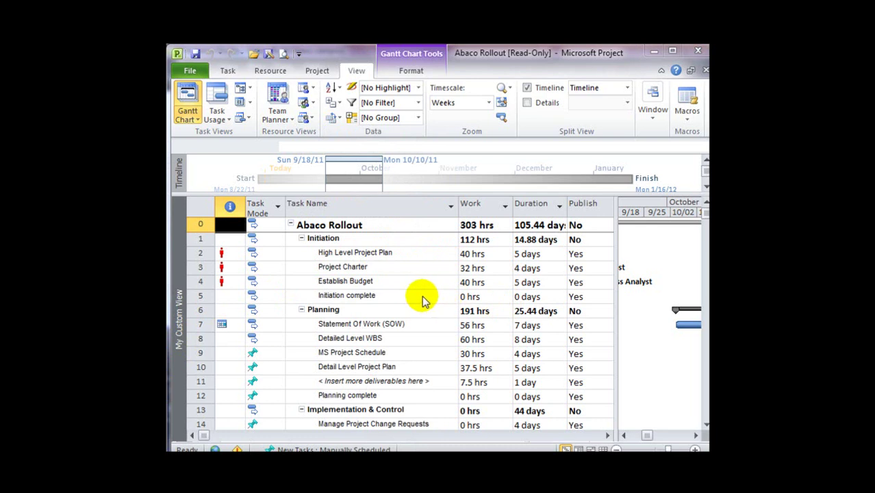
# Open the Organizer from Manage Global Template on the Abaco Rollout Info page
pyautogui.click(190, 72)
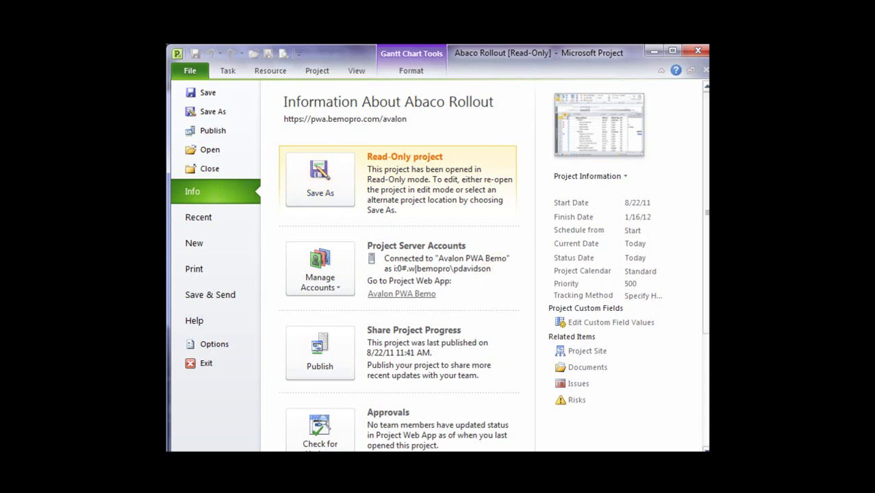
pyautogui.scroll(-5, 438, 266)
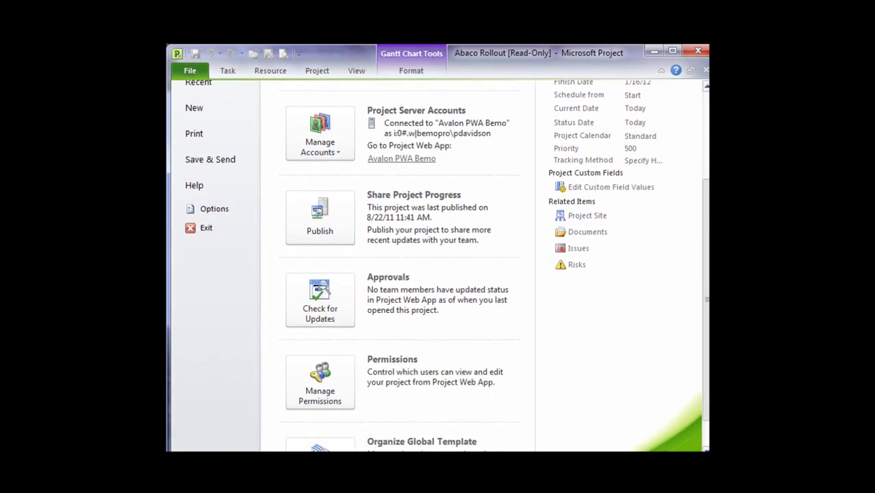
pyautogui.scroll(-1, 438, 267)
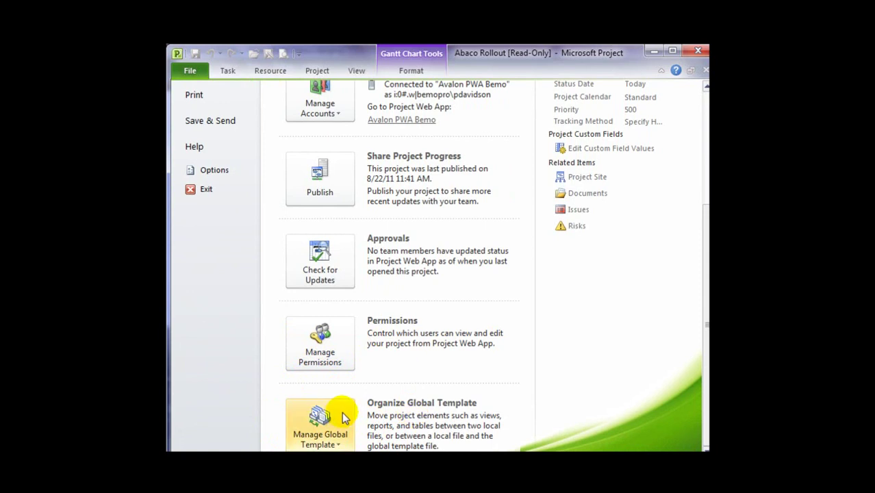
pyautogui.click(342, 412)
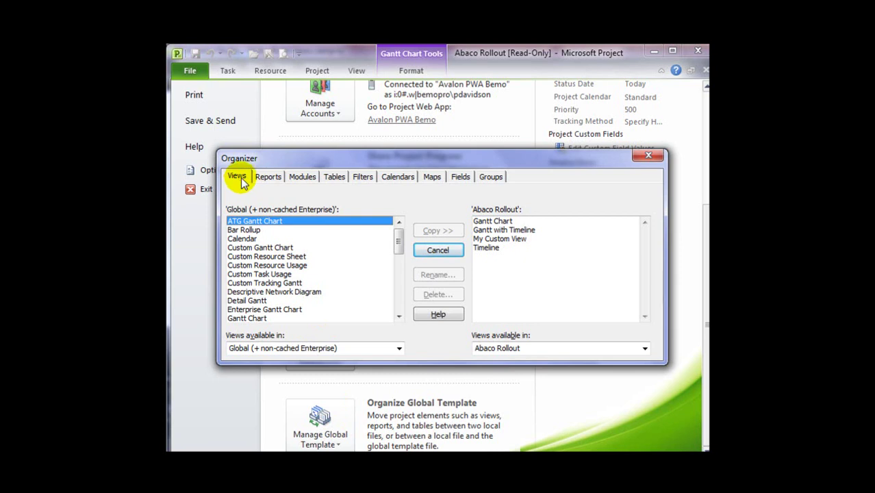
# On the Organizer's Tables tab, locate My New View Table 1 in the global list, then cancel
pyautogui.click(335, 177)
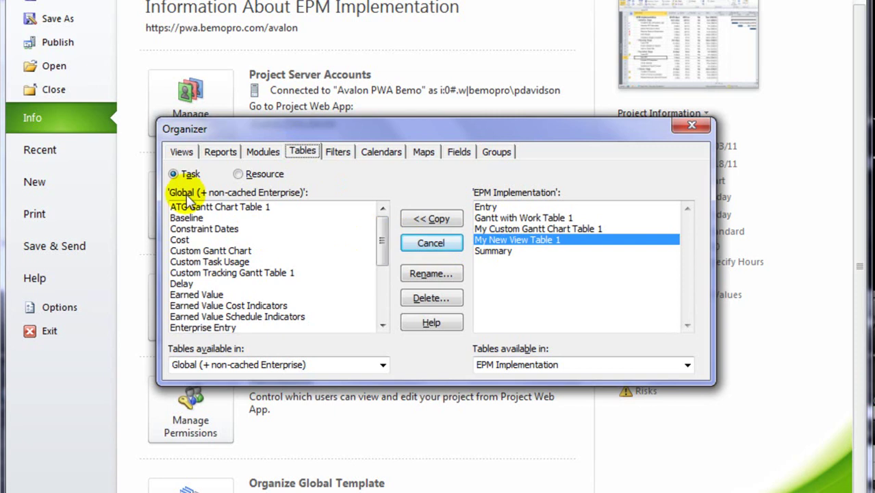
pyautogui.moveTo(380, 229); pyautogui.dragTo(389, 268)
pyautogui.click(183, 285)
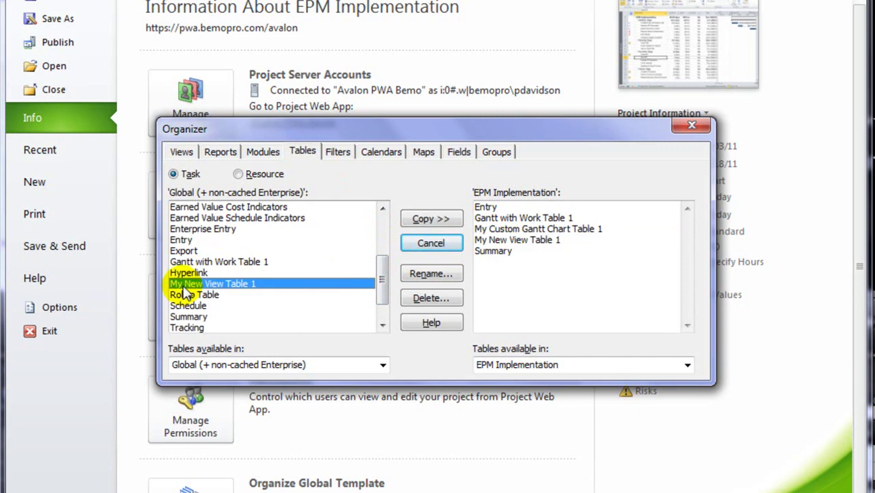
pyautogui.click(435, 245)
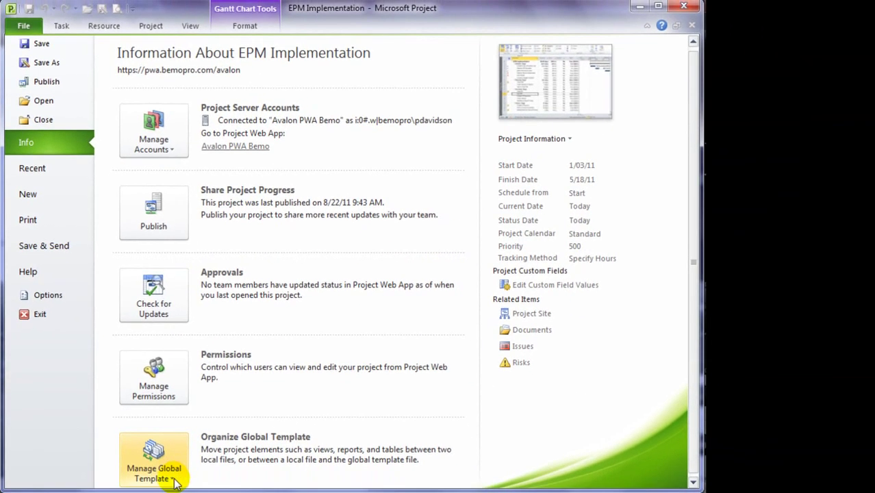
# Choose Open Enterprise Global under Manage Global Template to check out the template
pyautogui.click(206, 487)
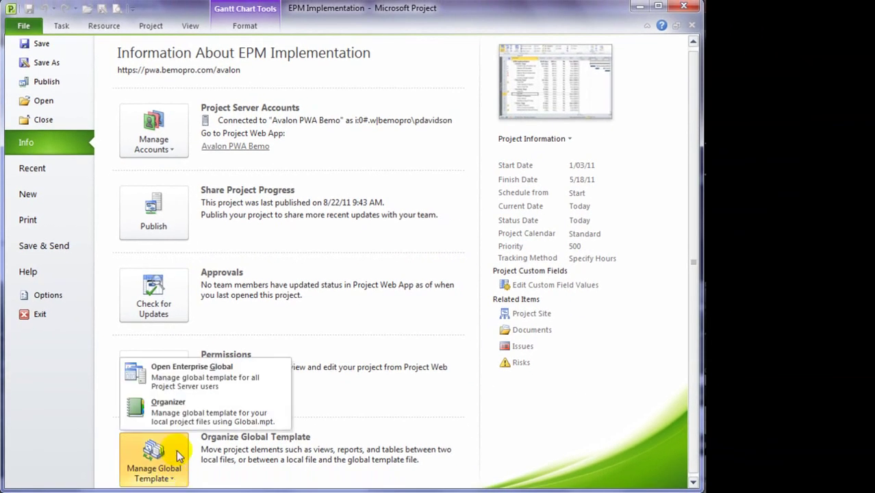
pyautogui.click(165, 384)
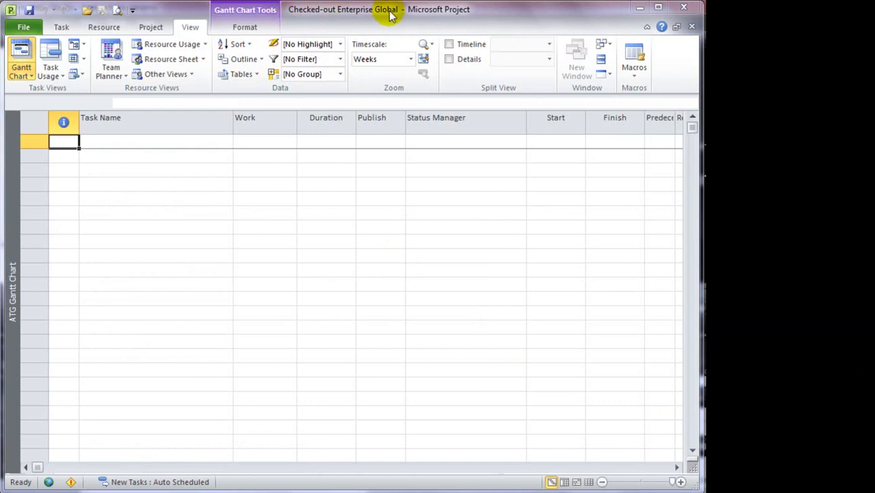
# Open the Organizer from the Checked-out Enterprise Global's Info page via Manage Global Template
pyautogui.click(24, 29)
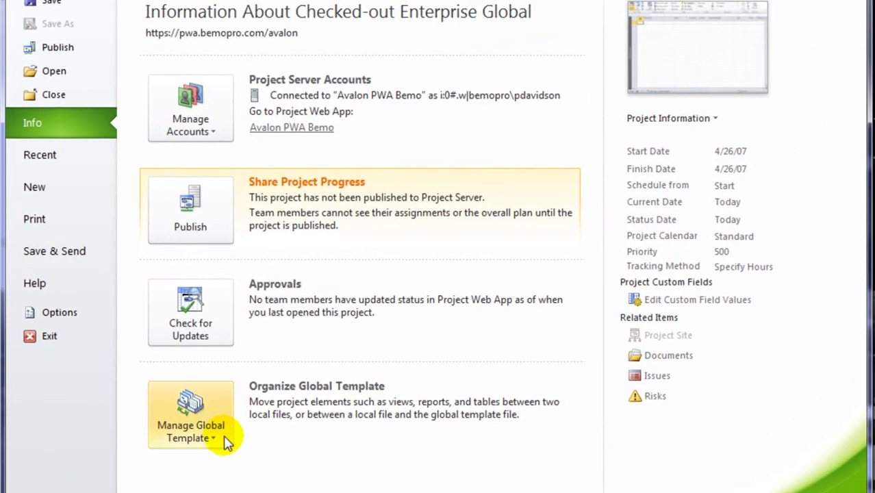
pyautogui.click(173, 405)
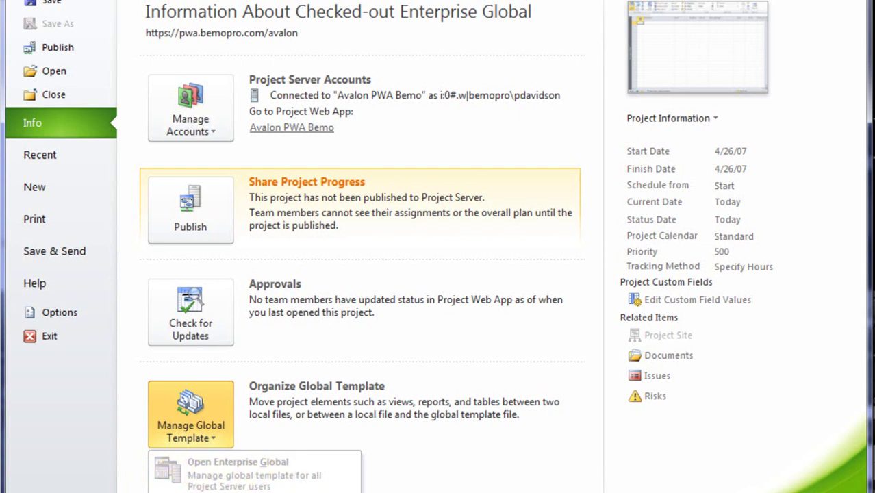
pyautogui.click(249, 490)
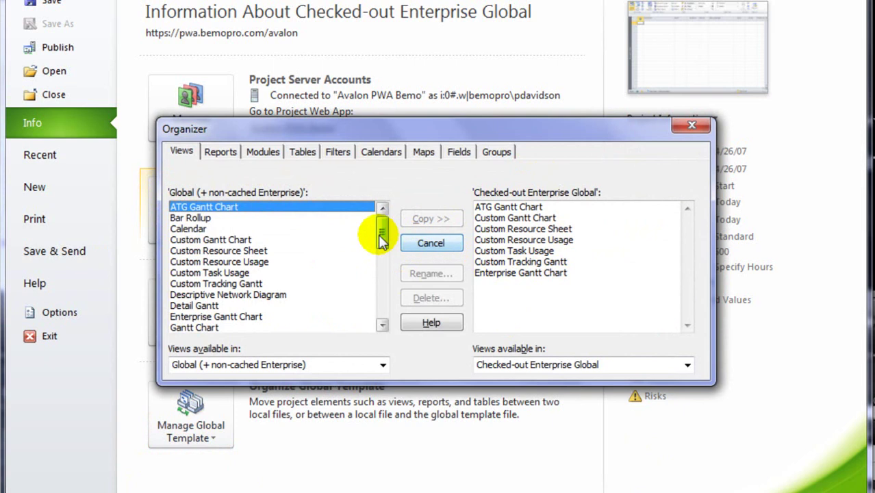
# Copy the My New View view from the global list into the Enterprise Global
pyautogui.moveTo(380, 231); pyautogui.dragTo(381, 248)
pyautogui.scroll(-3, 381, 248)
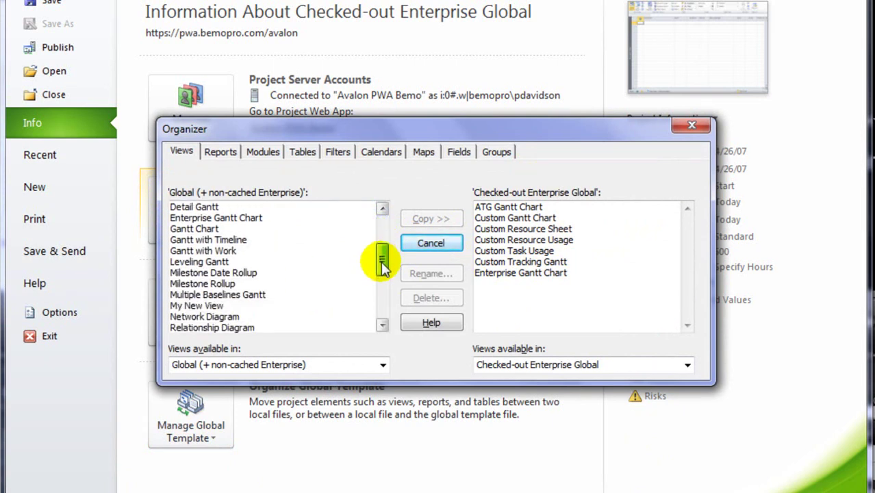
pyautogui.click(188, 274)
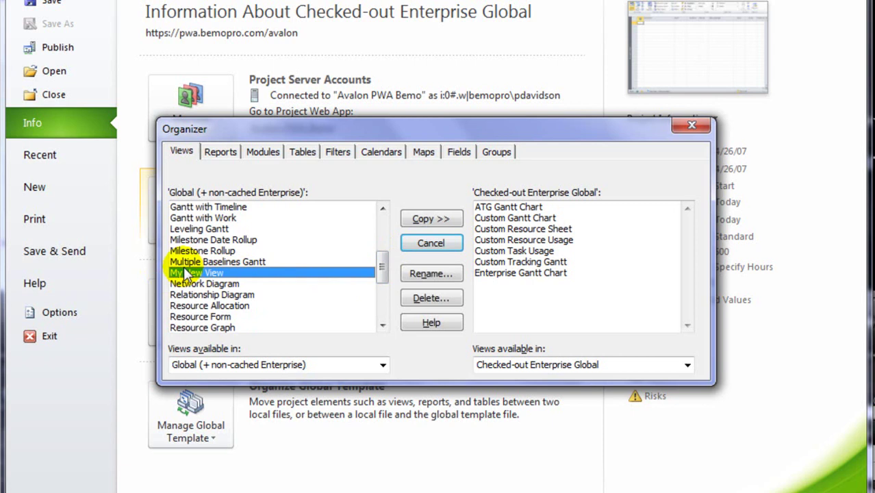
pyautogui.click(421, 224)
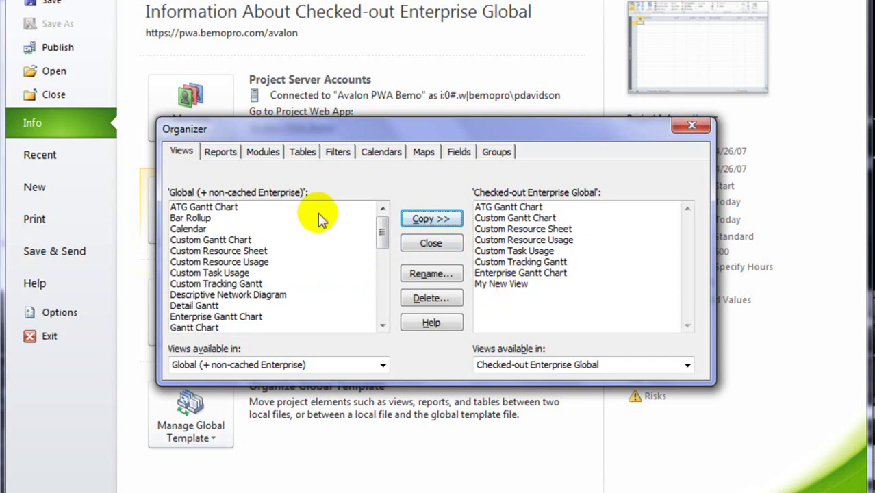
# Copy the My New View Table 1 table into the Enterprise Global and close the Organizer
pyautogui.click(312, 156)
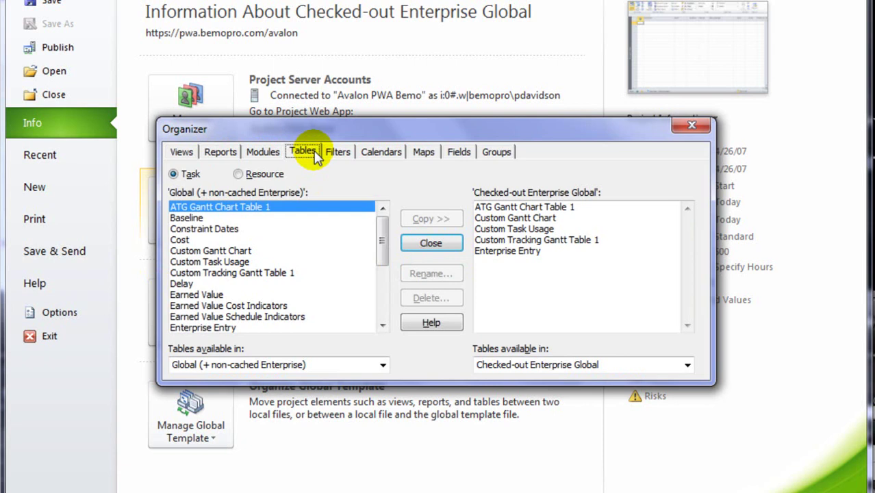
pyautogui.moveTo(386, 243); pyautogui.dragTo(398, 291)
pyautogui.click(228, 284)
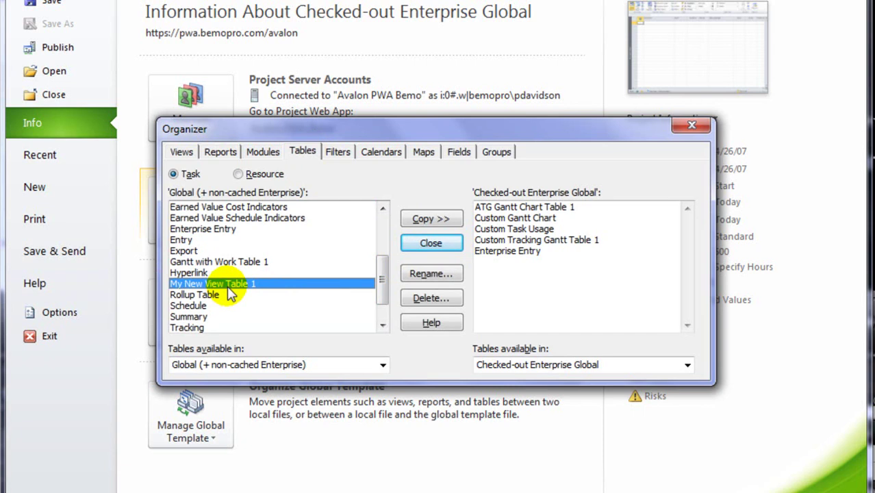
pyautogui.click(421, 219)
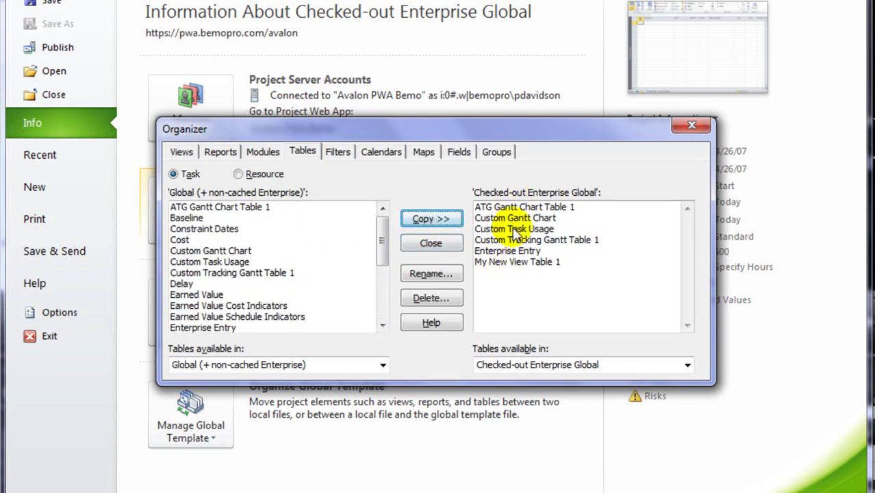
pyautogui.click(414, 243)
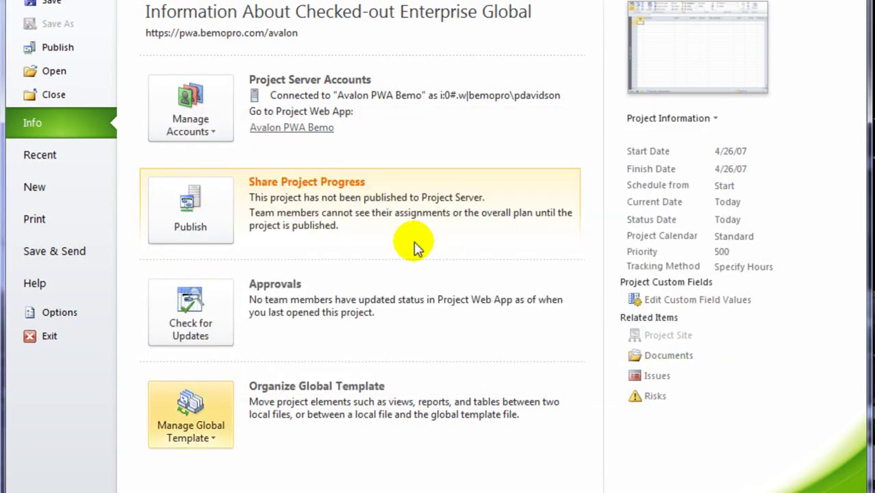
# Save the Checked-out Enterprise Global, then close it to reach the check-in prompt
pyautogui.click(91, 4)
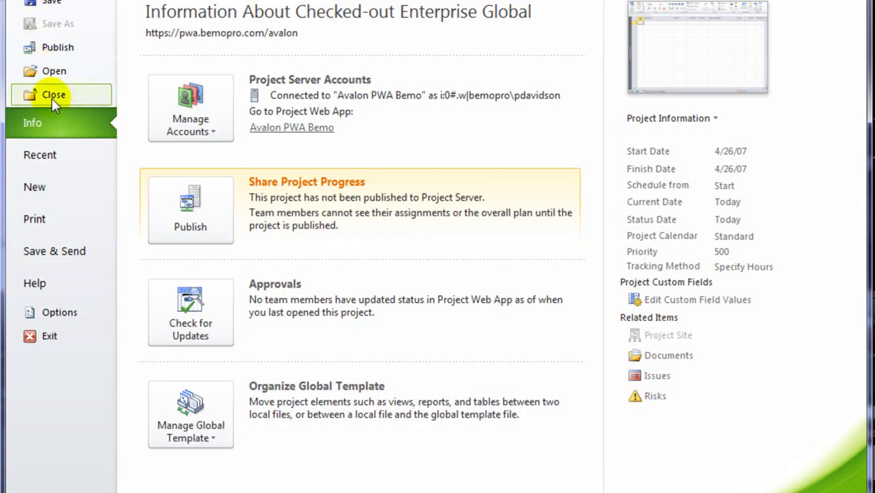
pyautogui.click(52, 98)
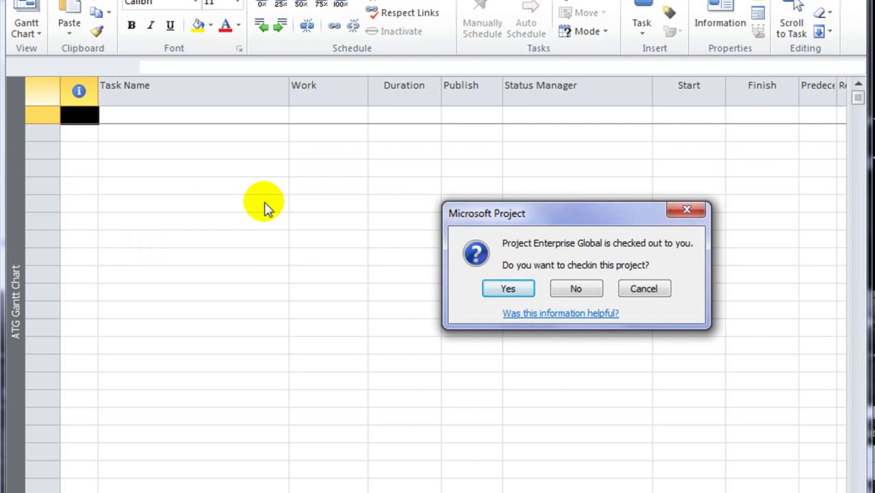
# Confirm checking the Enterprise Global template back in at the check-in prompt
pyautogui.click(510, 290)
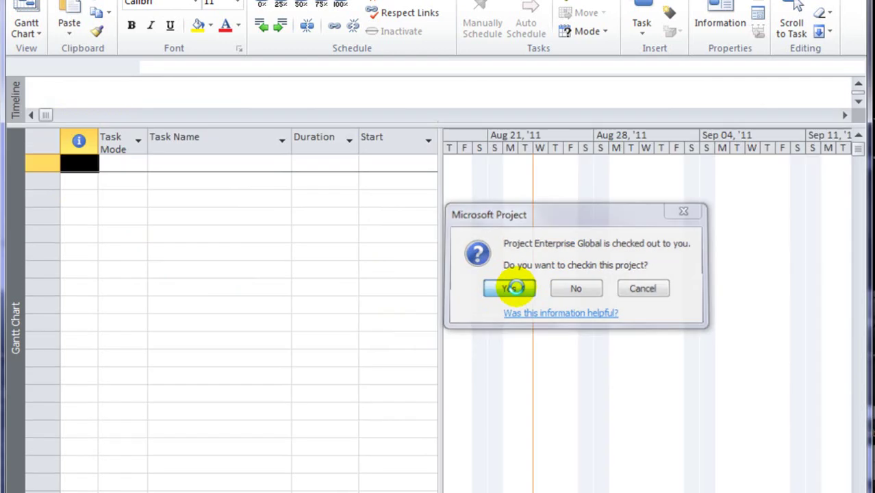